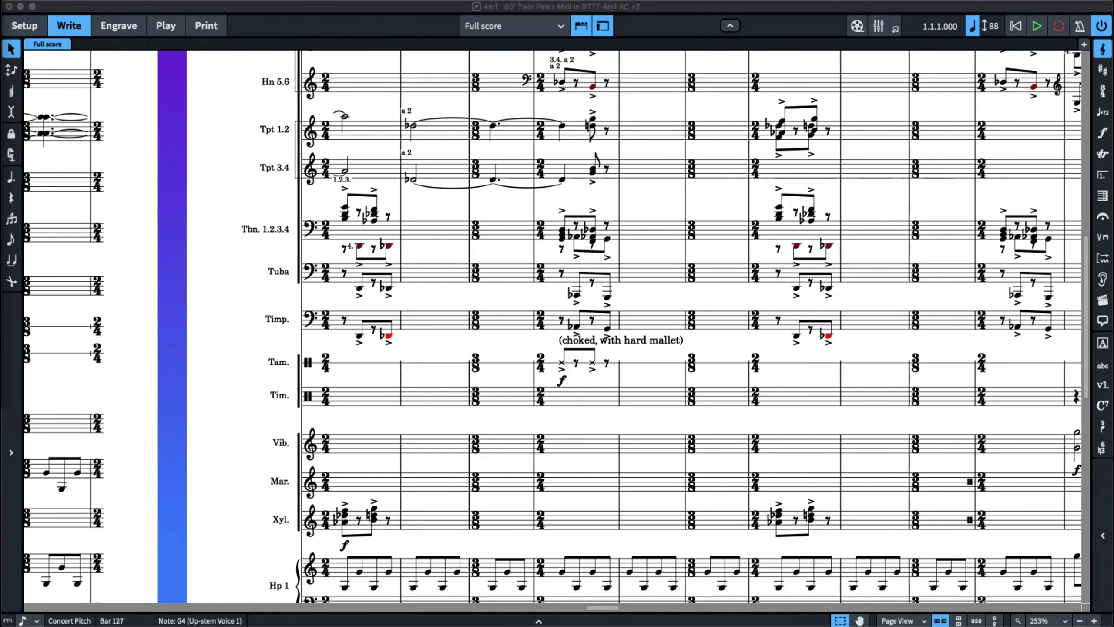
scroll(597, 162, "down", 5)
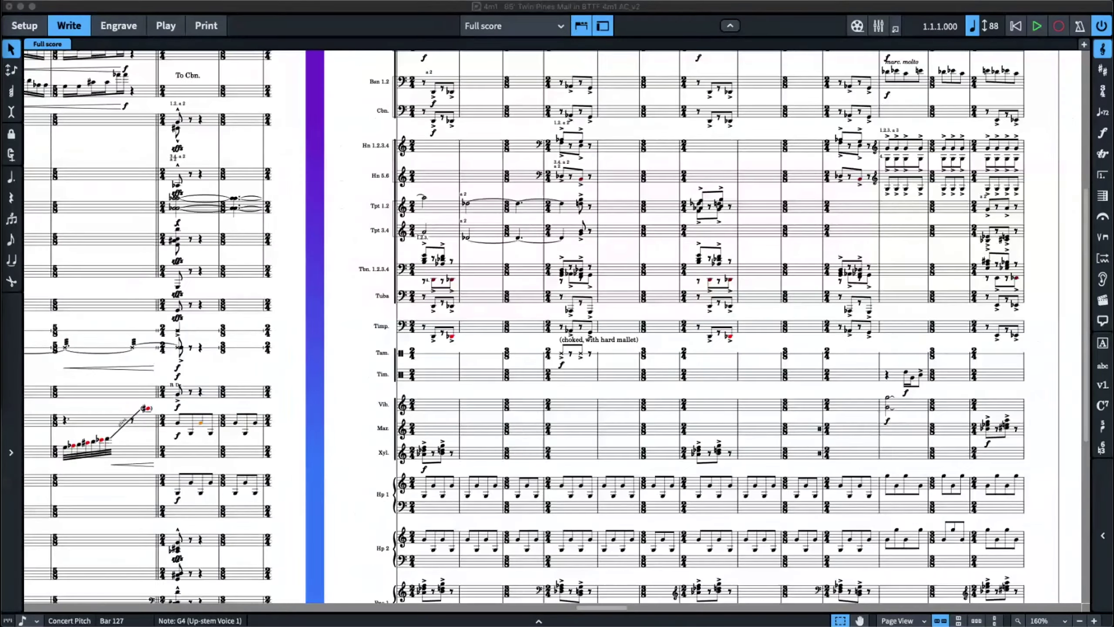
scroll(596, 163, "down", 1)
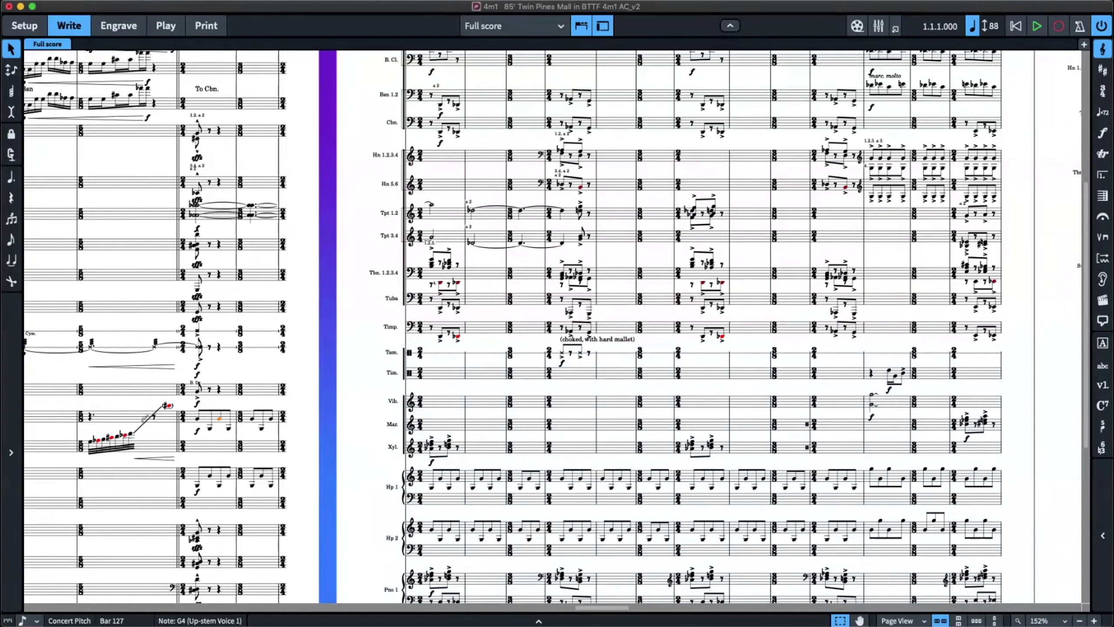
scroll(597, 162, "down", 3)
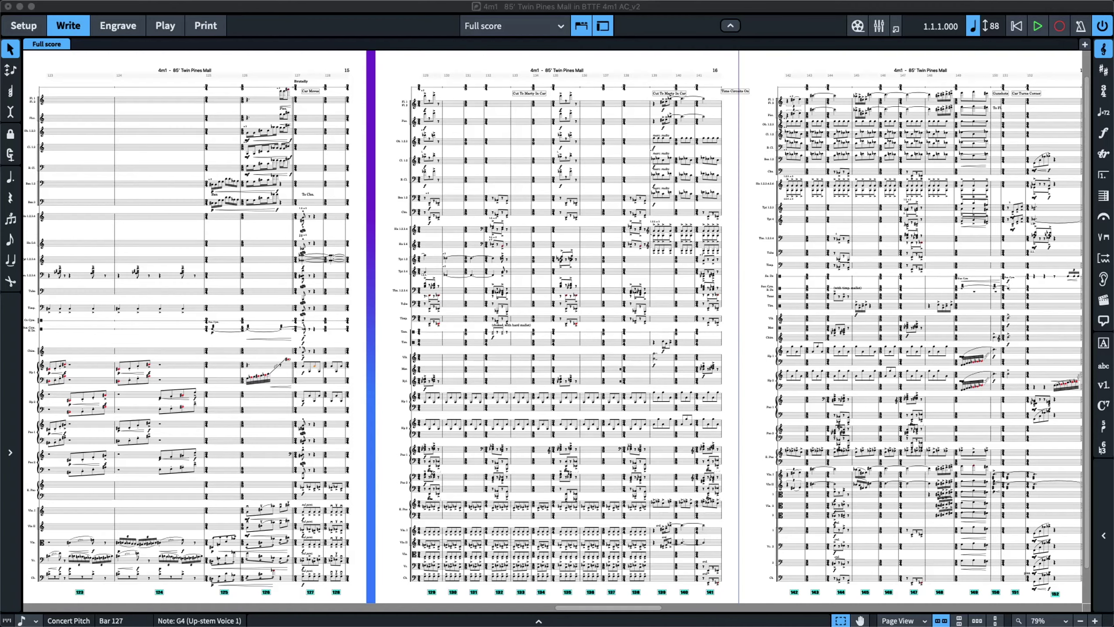
scroll(557, 331, "down", 2)
scroll(557, 331, "up", 3)
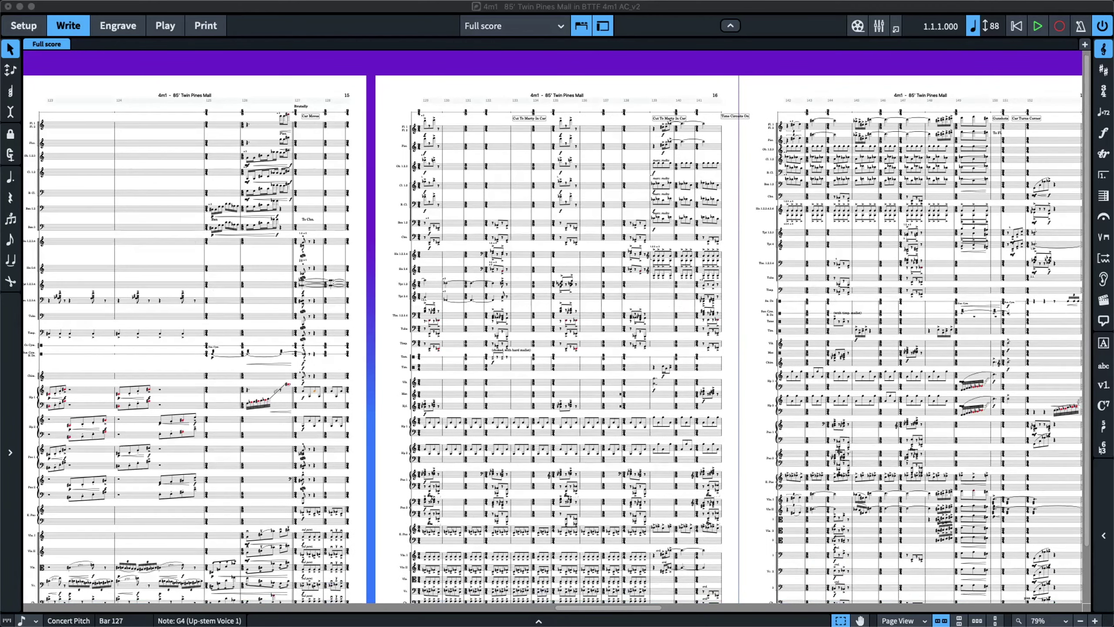
scroll(557, 331, "down", 2)
scroll(557, 331, "right", 3)
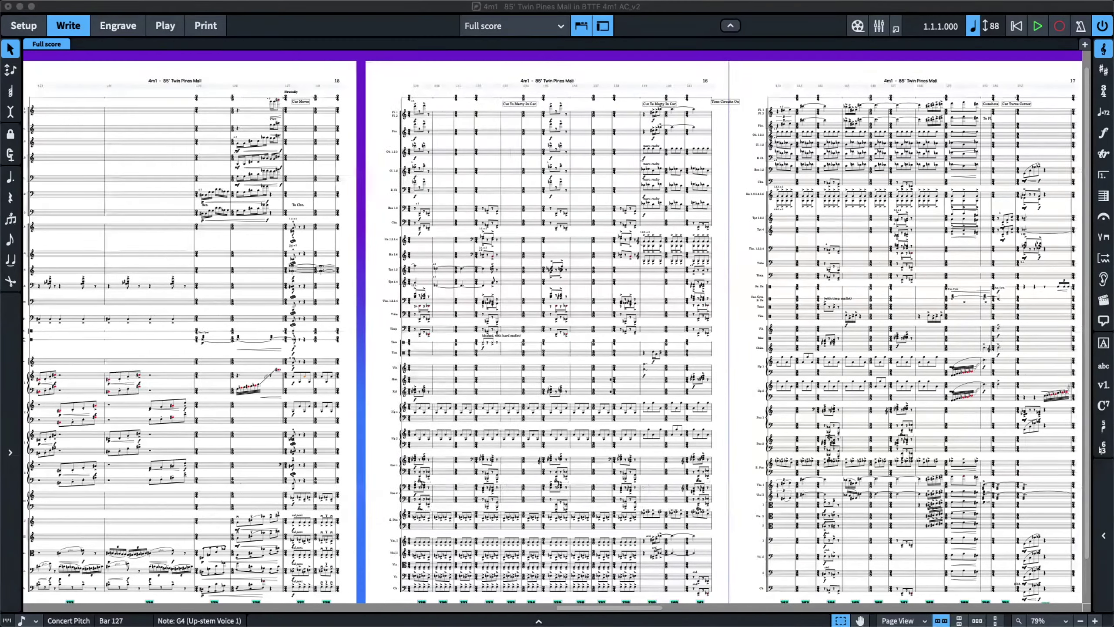